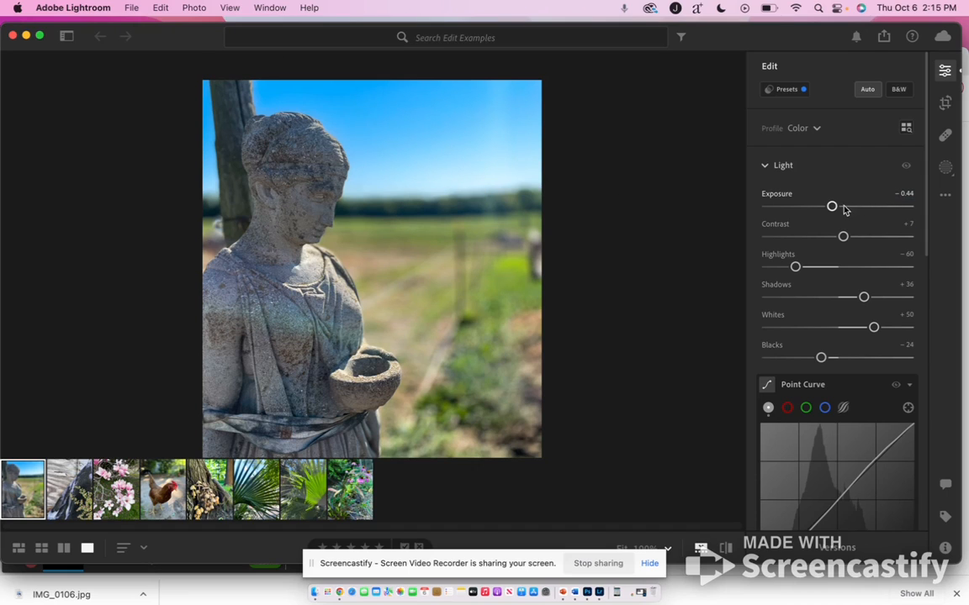
# Review the statue photo's light sliders, point curve and white balance settings.
pyautogui.scroll(-2, 824, 292)
pyautogui.scroll(-4, 824, 292)
pyautogui.moveTo(874, 313)
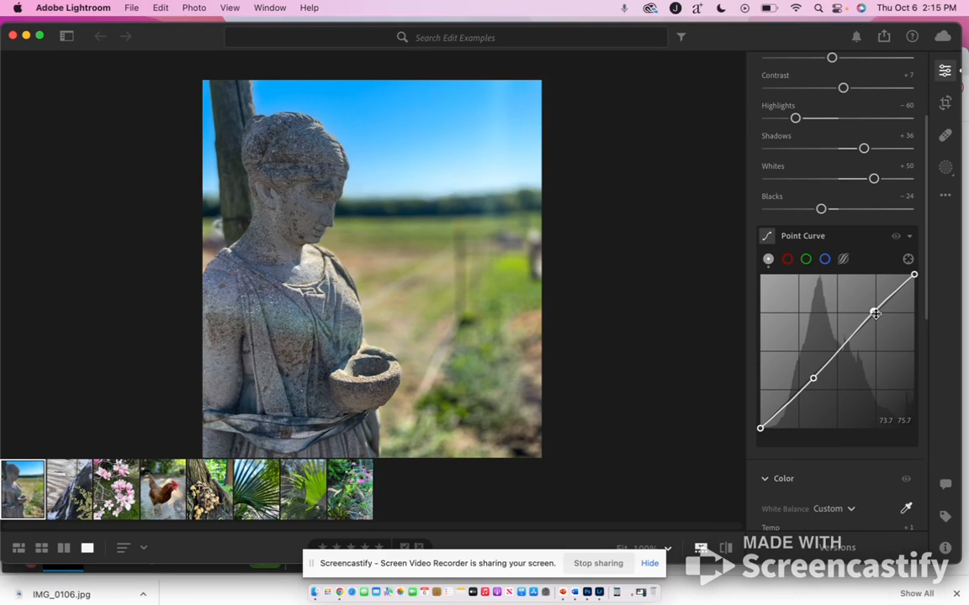
pyautogui.moveTo(812, 379)
pyautogui.doubleClick(804, 393)
pyautogui.scroll(-2, 824, 467)
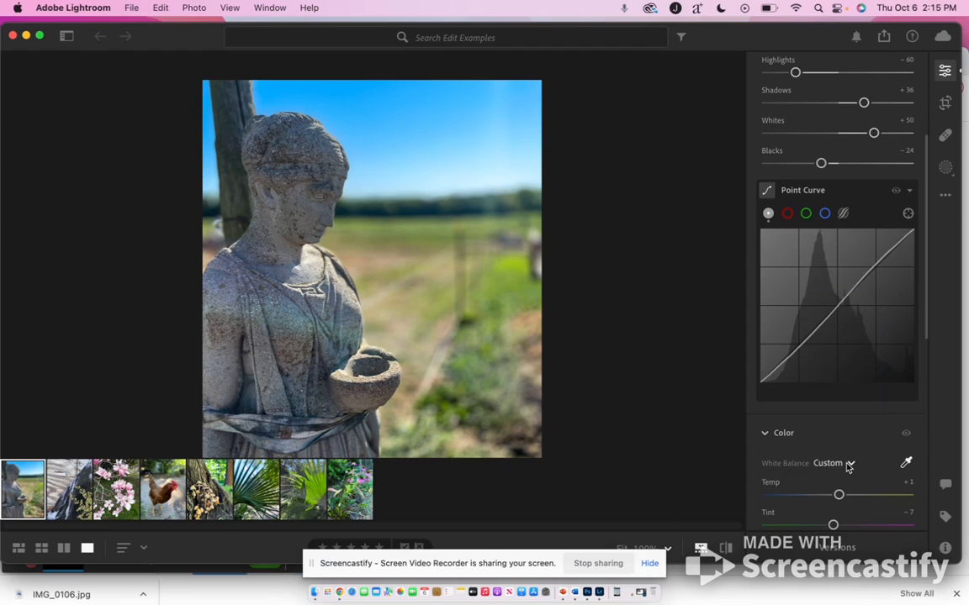
pyautogui.click(848, 465)
pyautogui.click(905, 476)
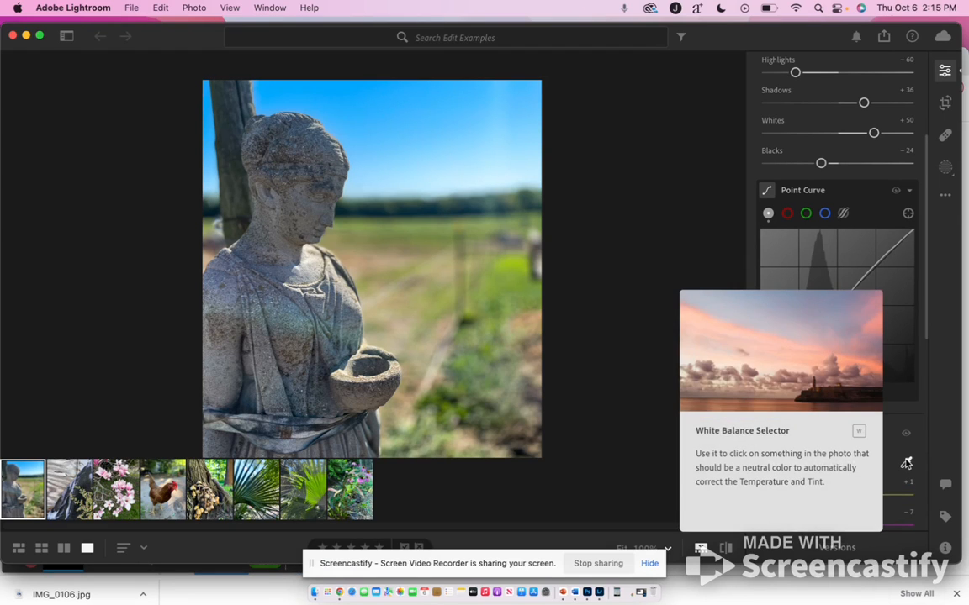
pyautogui.click(906, 462)
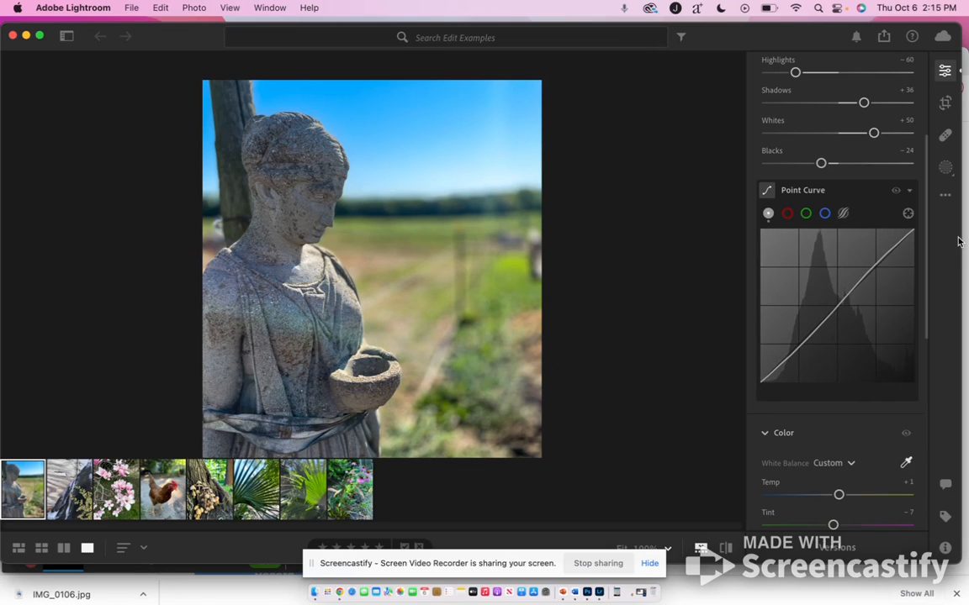
# Send the statue photo to Photoshop for editing and update the already open copy from disk.
pyautogui.click(945, 197)
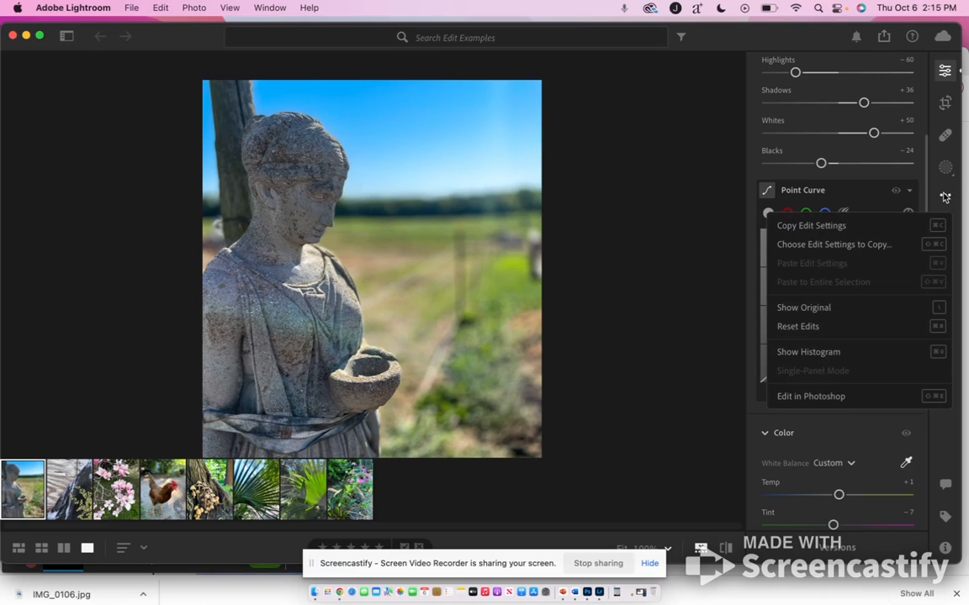
pyautogui.click(802, 398)
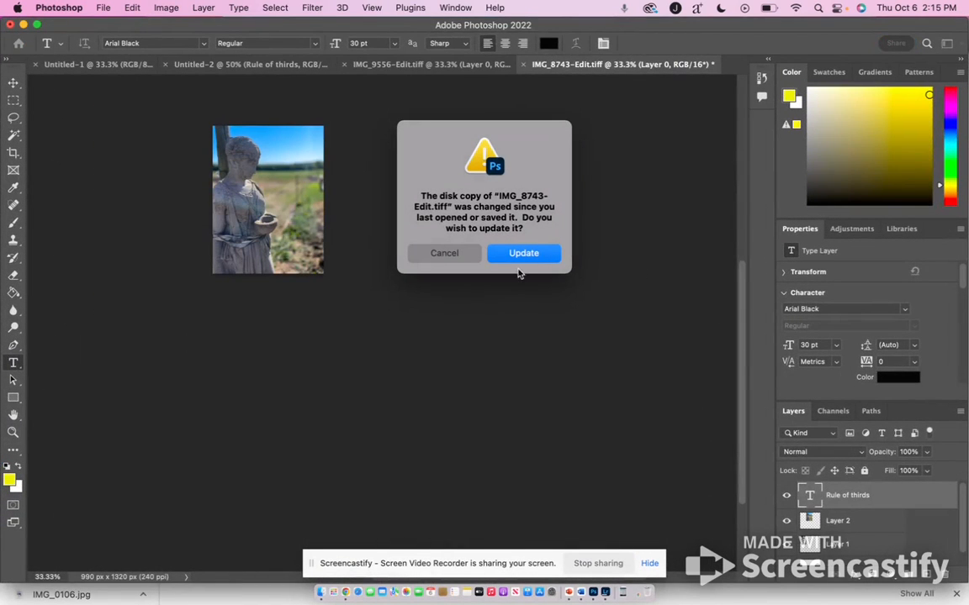
pyautogui.click(509, 255)
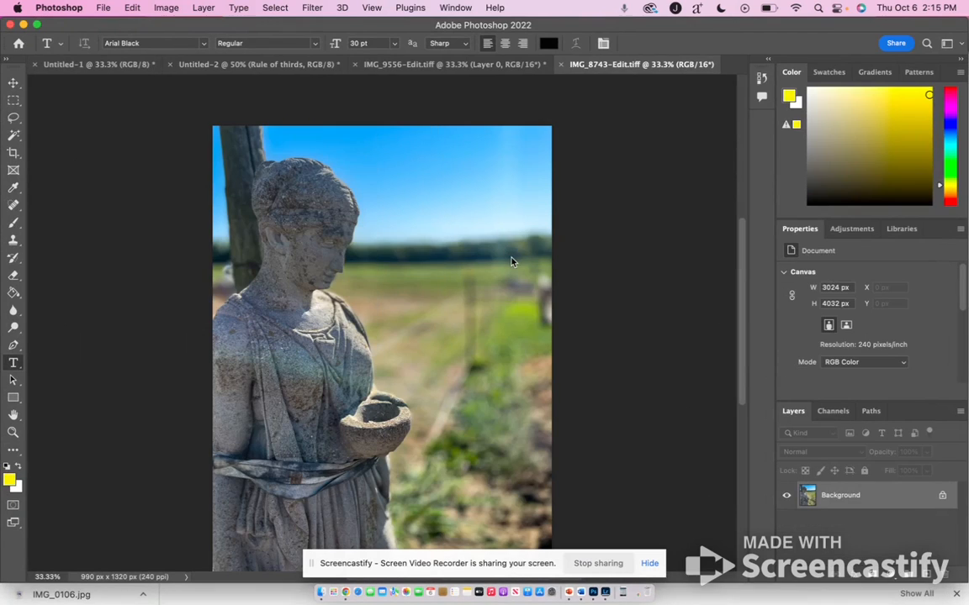
# Fit the statue image to the screen and duplicate its Background layer.
pyautogui.scroll(-3, 742, 371)
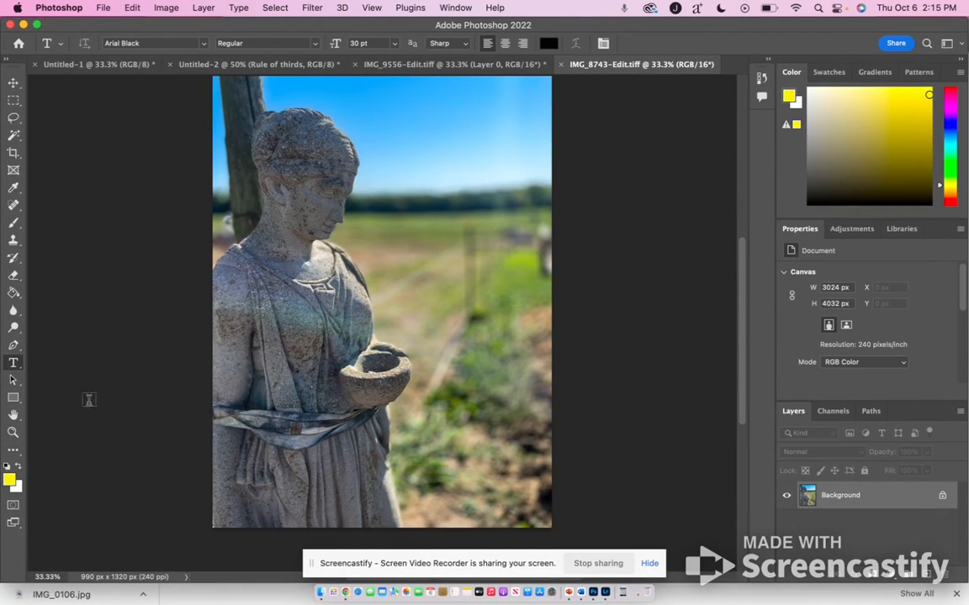
pyautogui.click(12, 433)
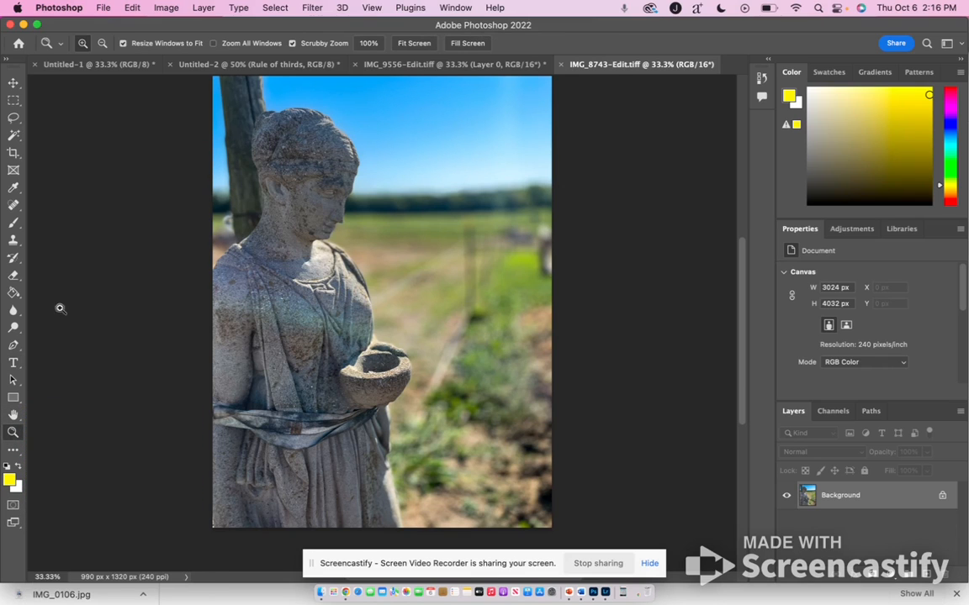
pyautogui.click(414, 43)
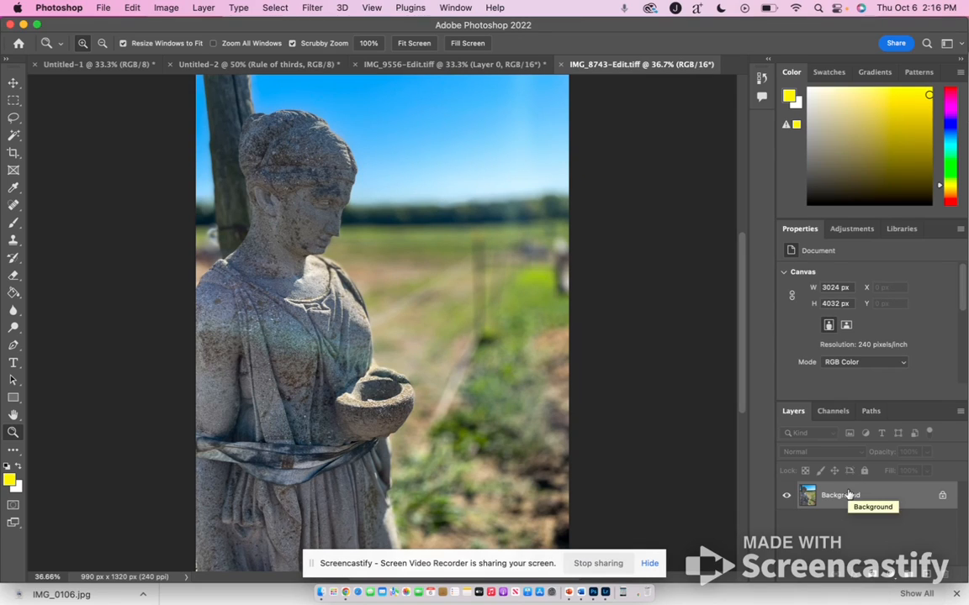
pyautogui.press('super+j')
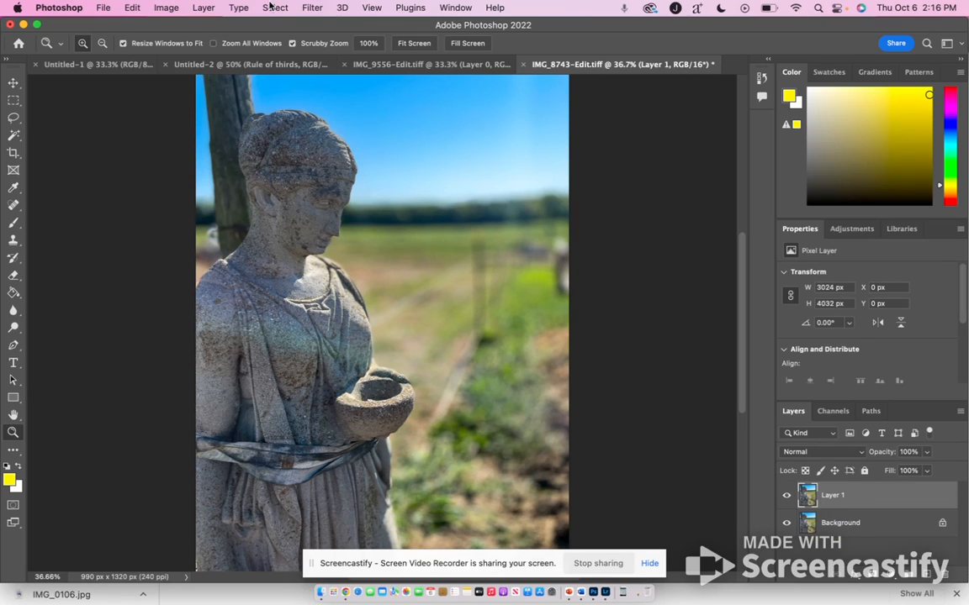
# Apply a Gaussian Blur with a very small radius to the duplicated layer.
pyautogui.click(313, 8)
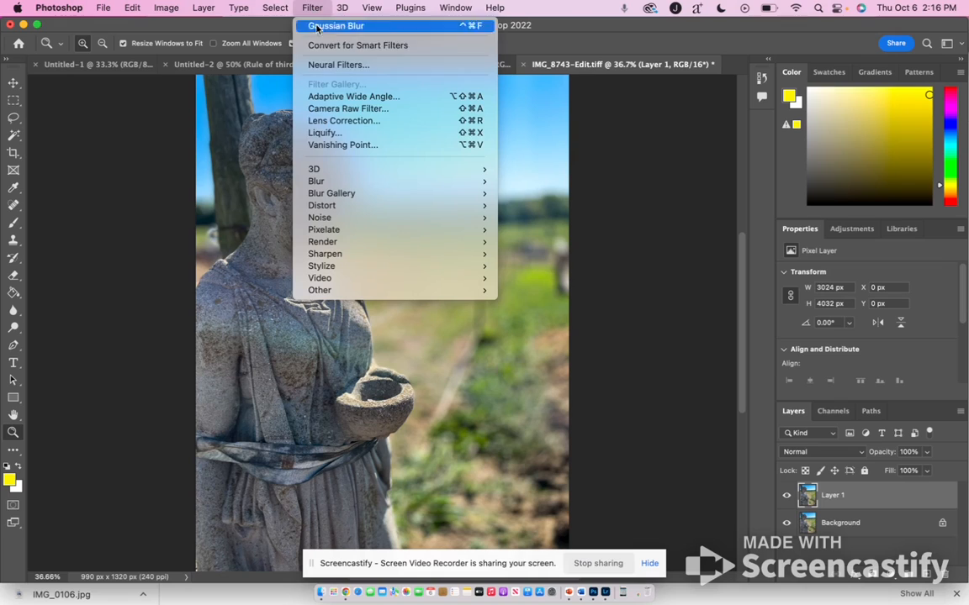
pyautogui.moveTo(336, 208)
pyautogui.moveTo(333, 182)
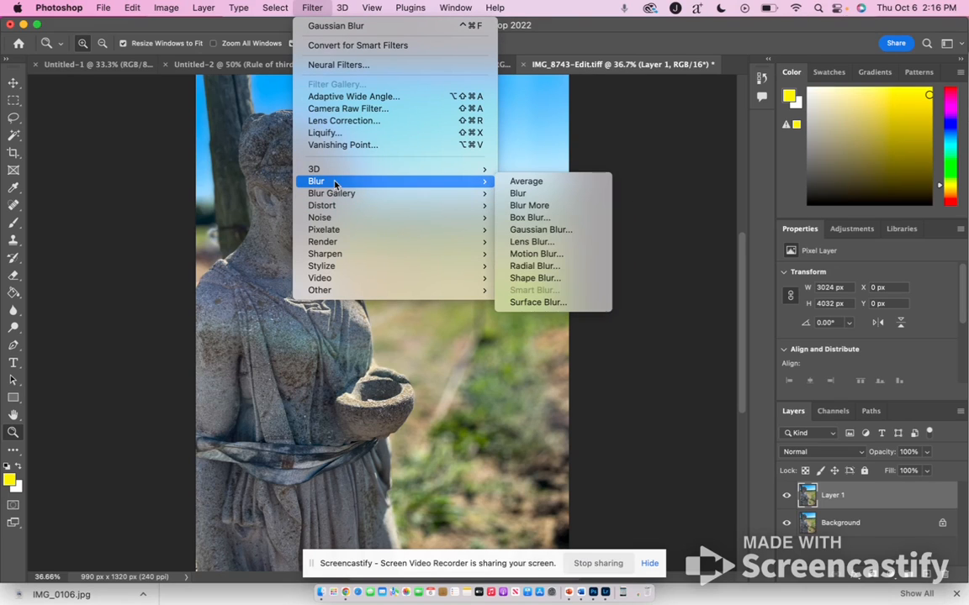
pyautogui.click(535, 236)
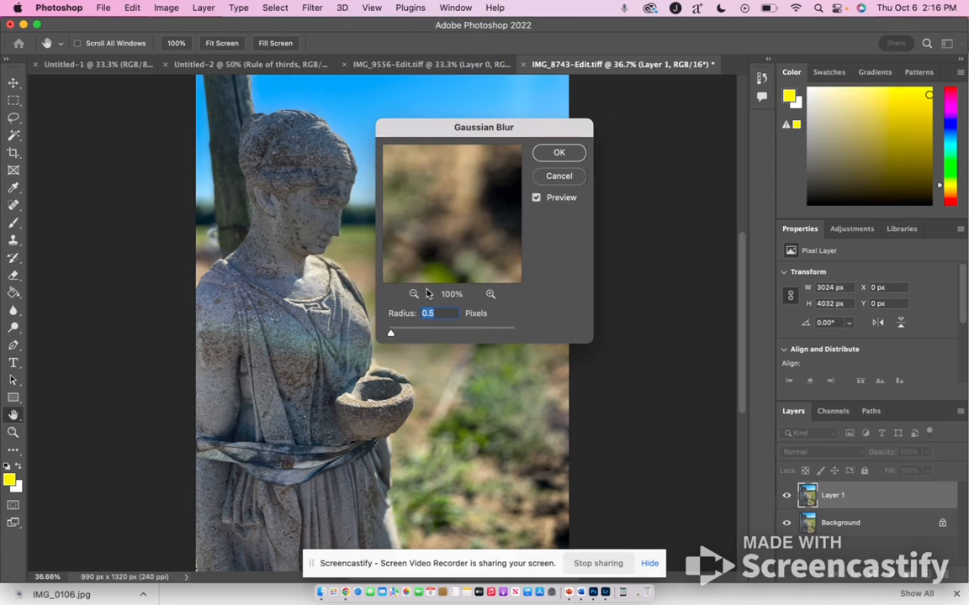
pyautogui.moveTo(391, 334)
pyautogui.mouseDown()
pyautogui.moveTo(423, 334)
pyautogui.moveTo(388, 333)
pyautogui.mouseUp()
pyautogui.moveTo(388, 333); pyautogui.dragTo(423, 332)
pyautogui.moveTo(415, 333); pyautogui.dragTo(404, 332)
pyautogui.moveTo(395, 330); pyautogui.dragTo(390, 331)
pyautogui.click(558, 153)
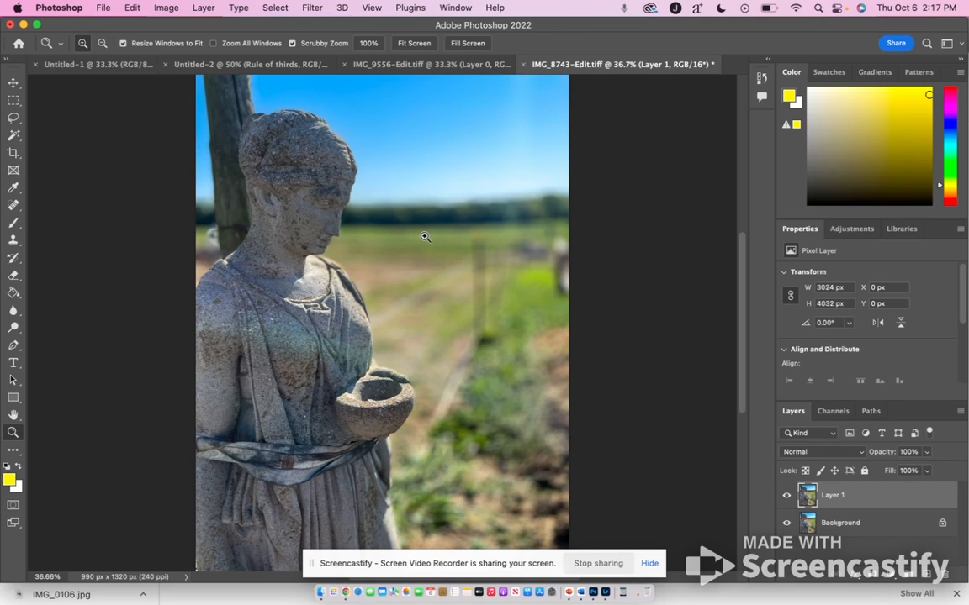
# Set the blurred layer's blending mode to Soft Light and its opacity to 50%.
pyautogui.click(813, 454)
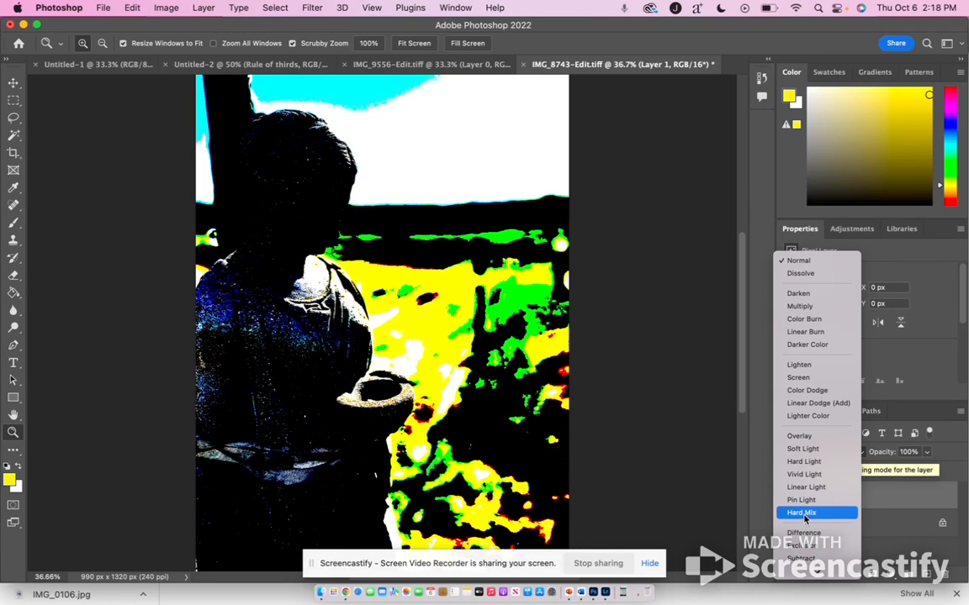
pyautogui.click(804, 449)
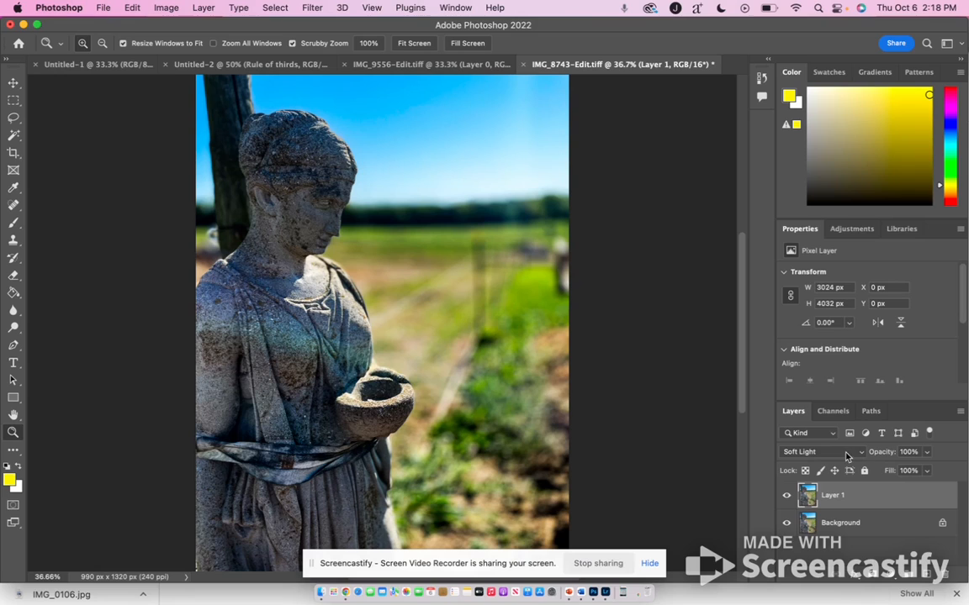
pyautogui.click(925, 454)
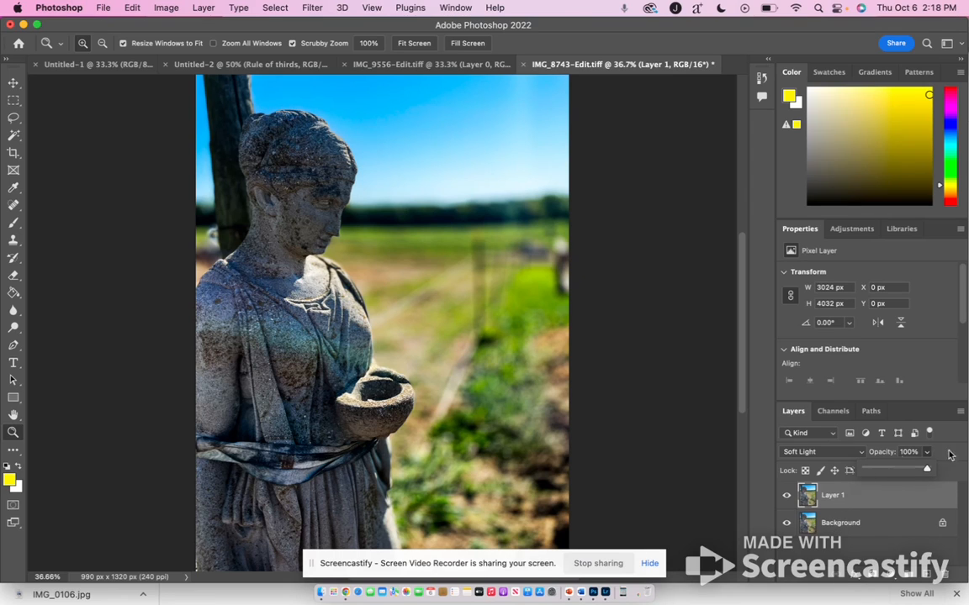
pyautogui.moveTo(926, 472); pyautogui.dragTo(897, 472)
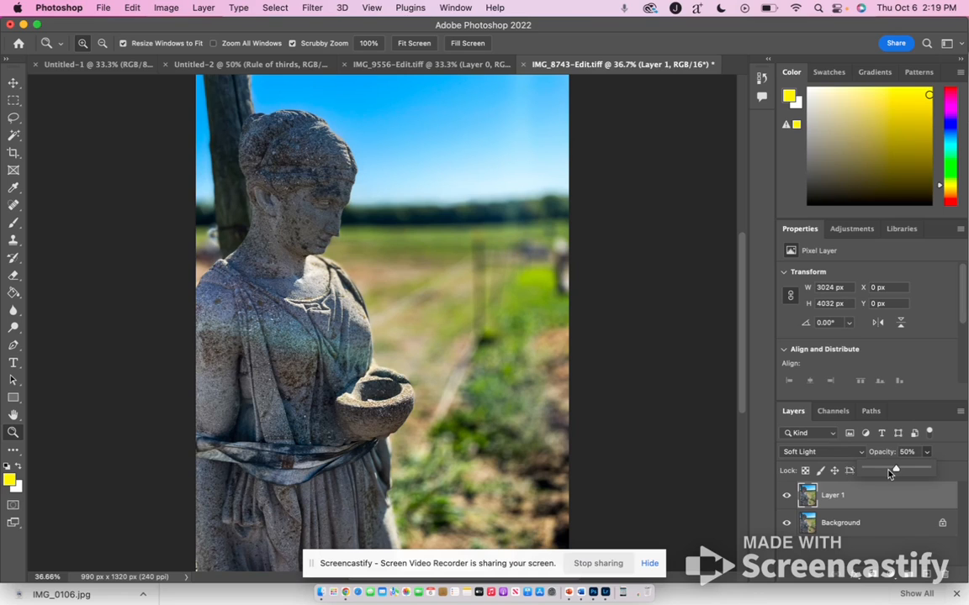
# Toggle the visibility of the Soft Light layer and the Background layer to compare the image with and without each.
pyautogui.click(785, 498)
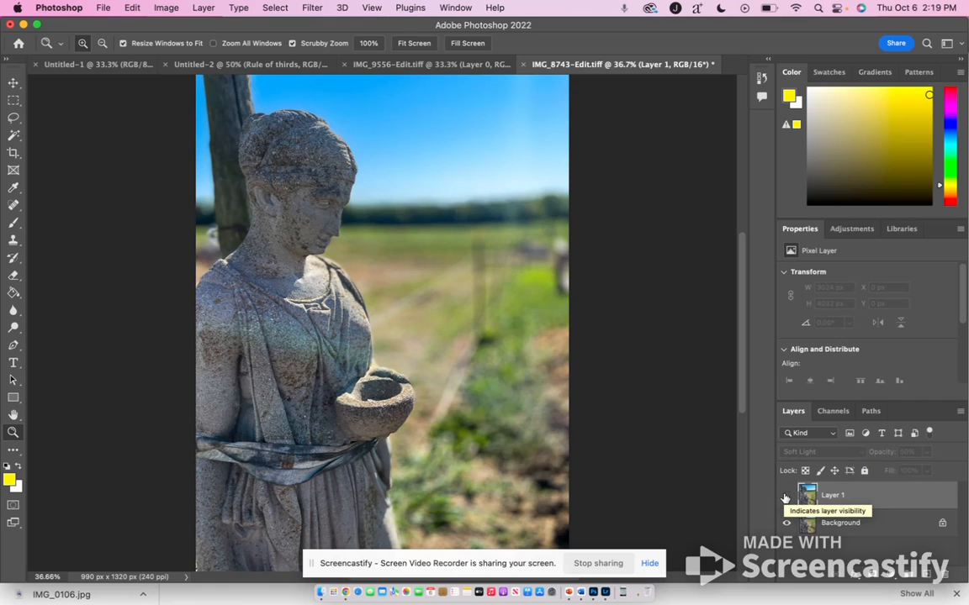
pyautogui.click(785, 498)
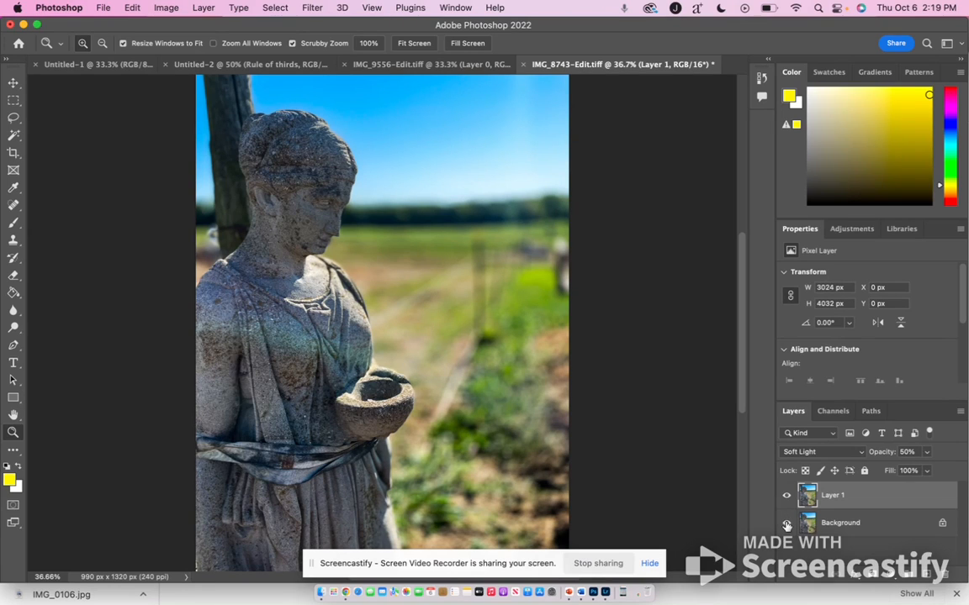
pyautogui.click(786, 523)
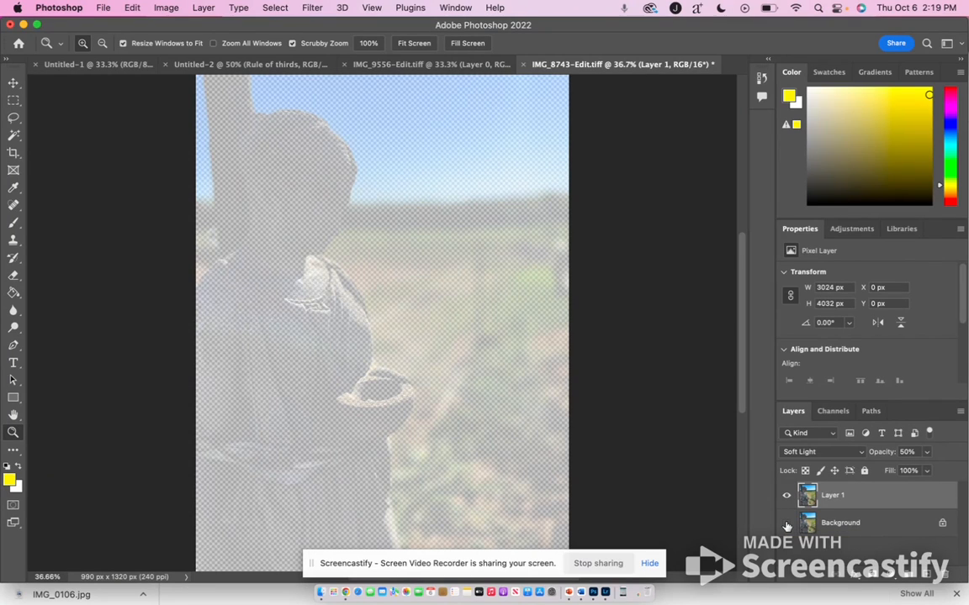
pyautogui.click(786, 523)
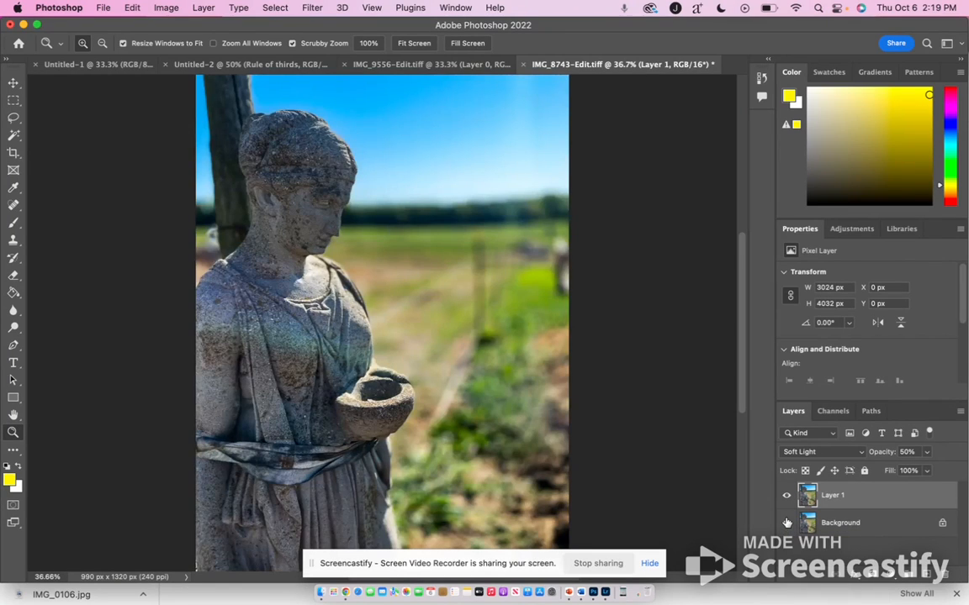
pyautogui.click(787, 524)
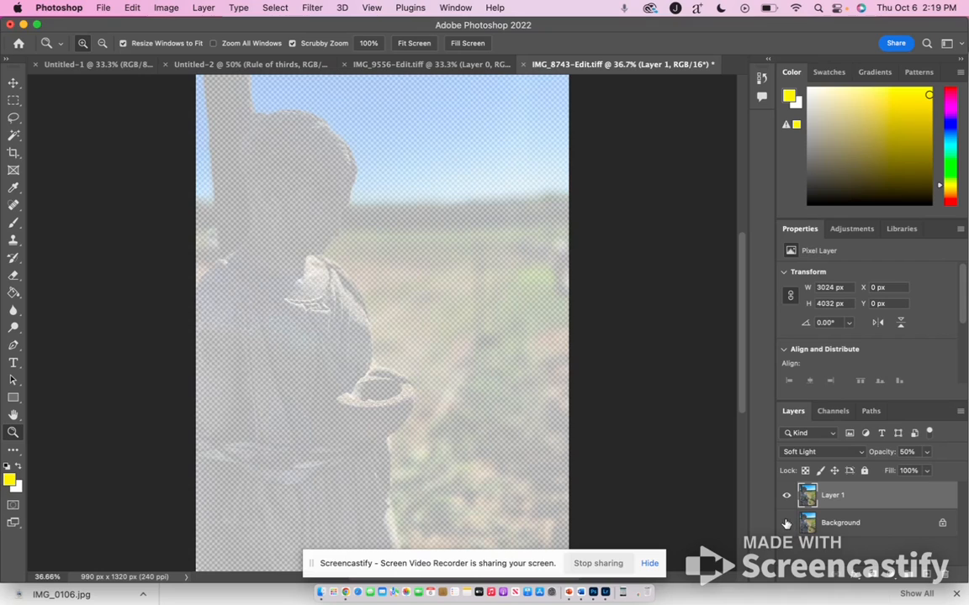
pyautogui.click(786, 524)
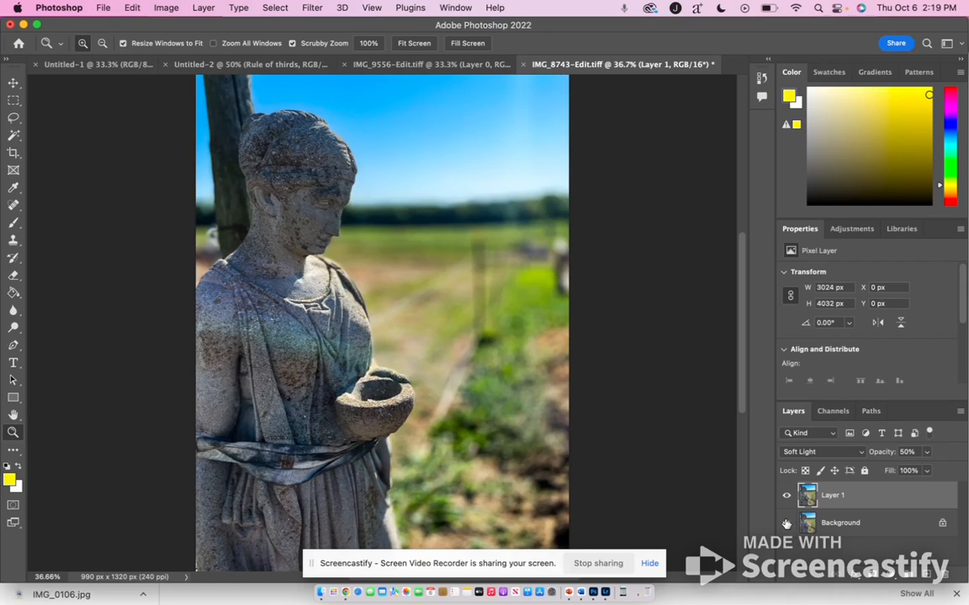